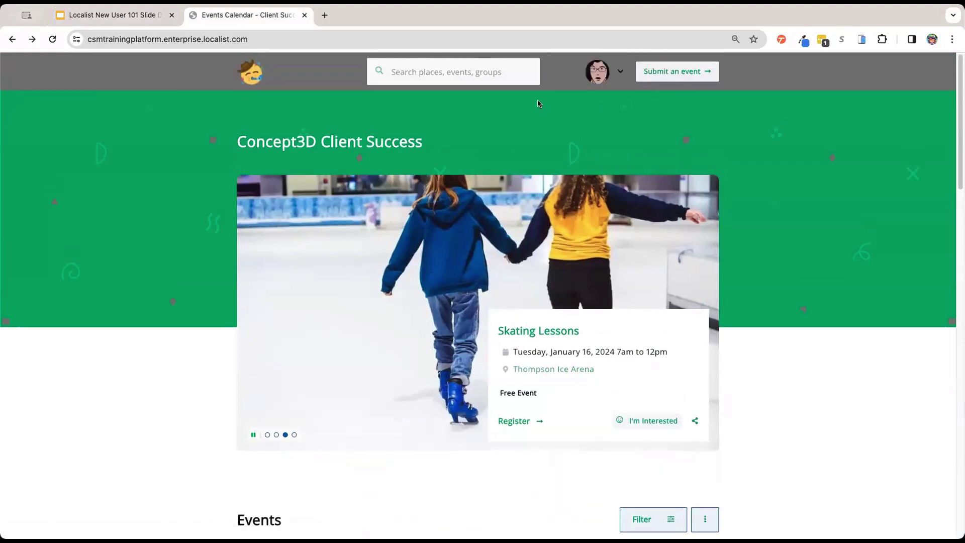
Step: Open the platform's admin dashboard from the account options and enlarge the page for easier reading
left_click(621, 74)
left_click(619, 106)
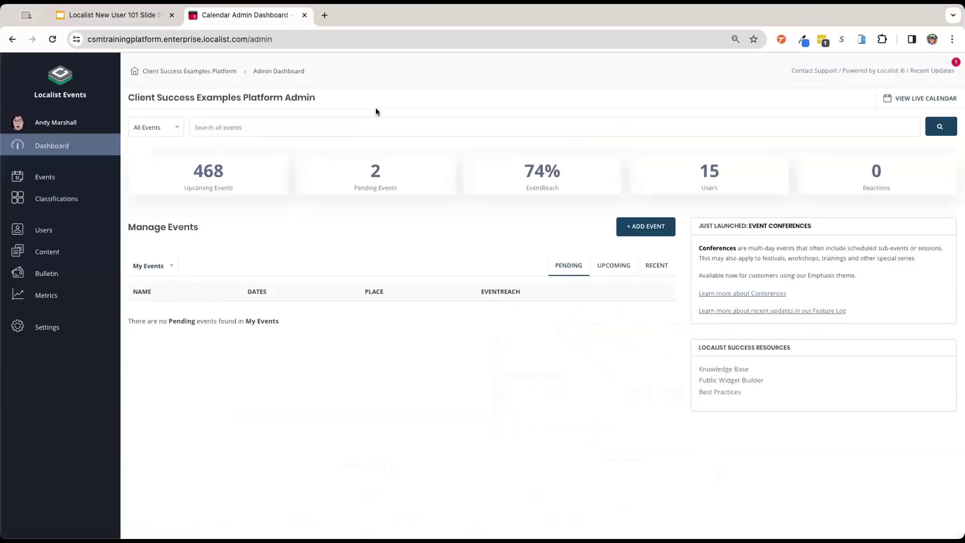
key("super+plus")
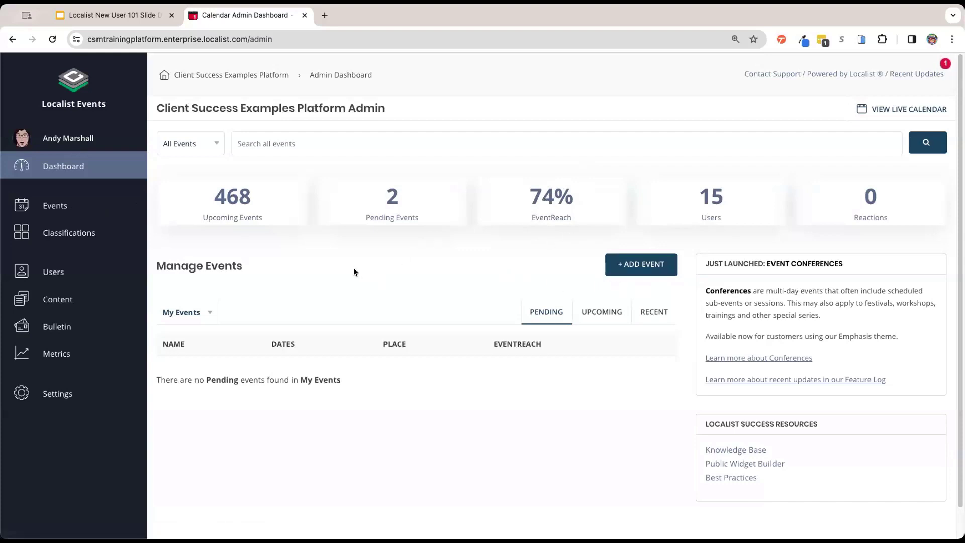
Step: Open the list of pending events and preview the Denver Eats Weeks submission, closing the review without publishing it
left_click(61, 208)
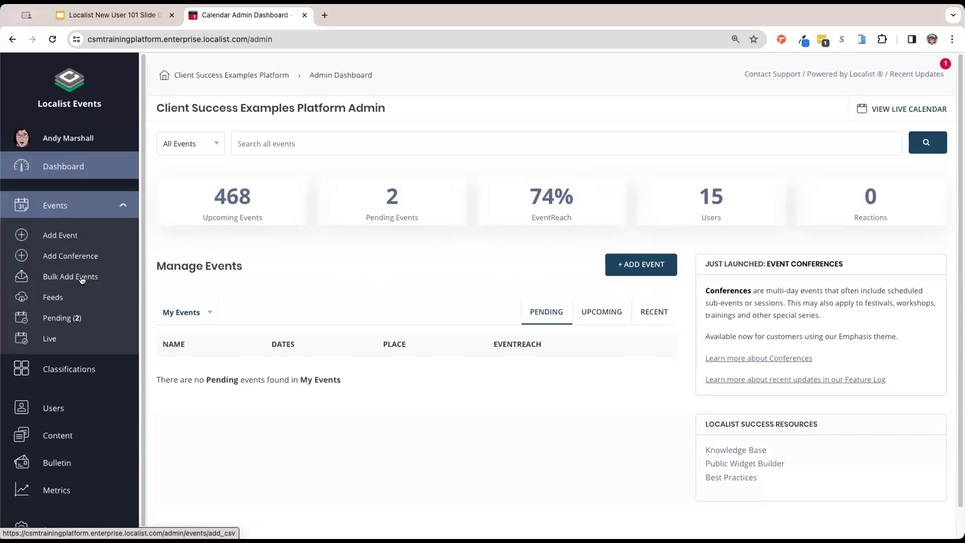
left_click(67, 321)
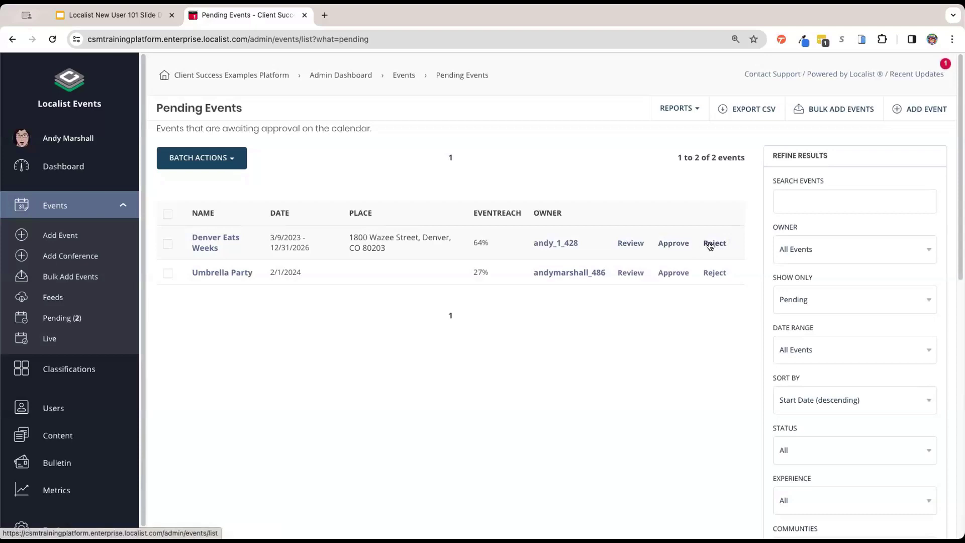
left_click(630, 243)
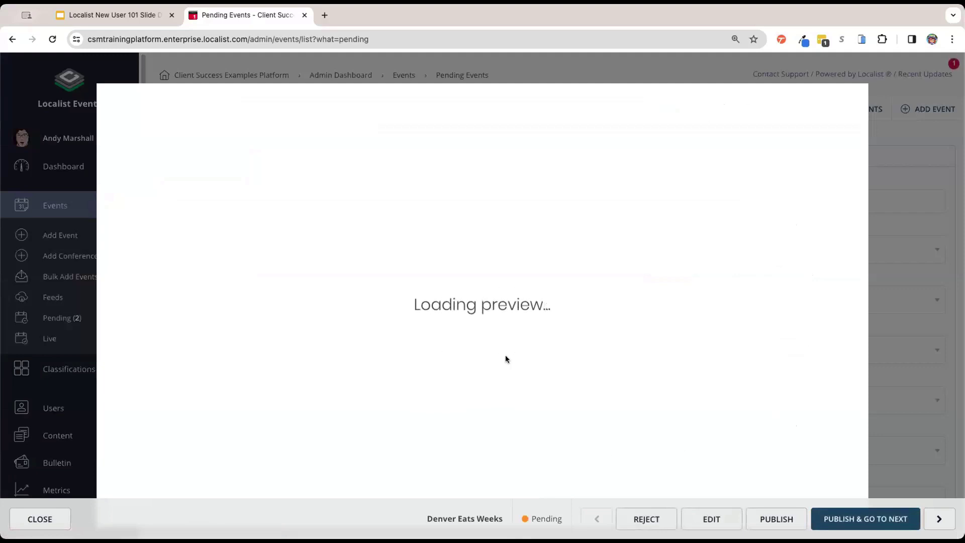
left_click(40, 520)
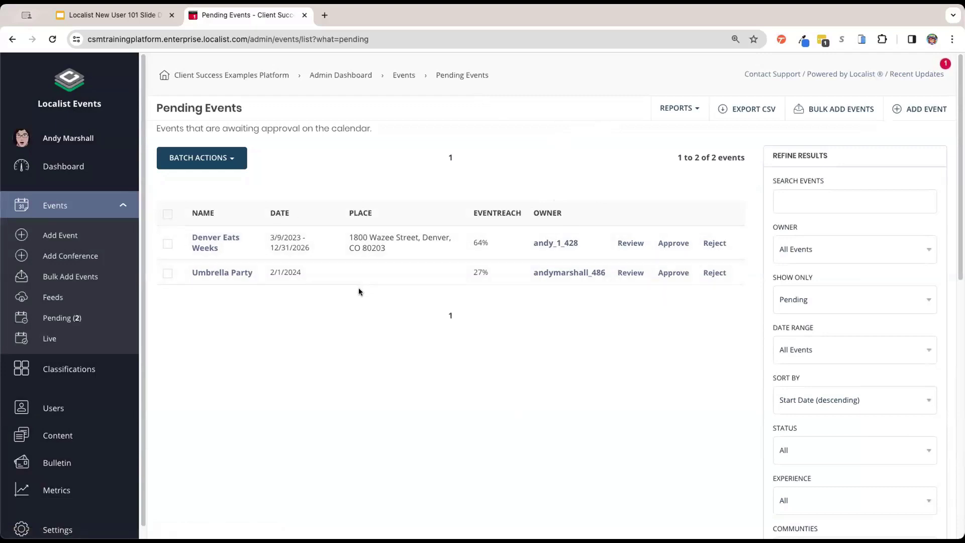
Step: Expand the Classifications and Users sections of the admin navigation to review their options
left_click(120, 369)
scroll(105, 357, "down", 1)
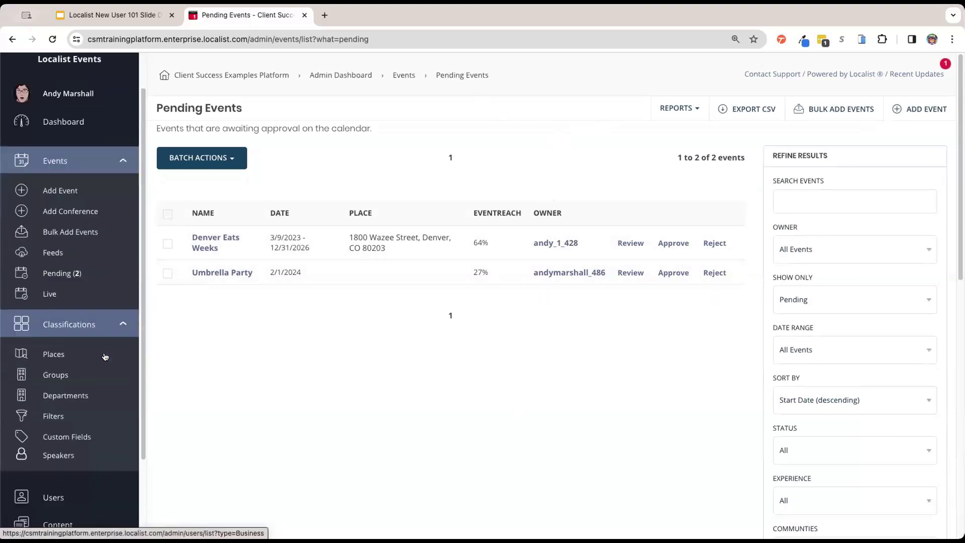
scroll(104, 357, "down", 2)
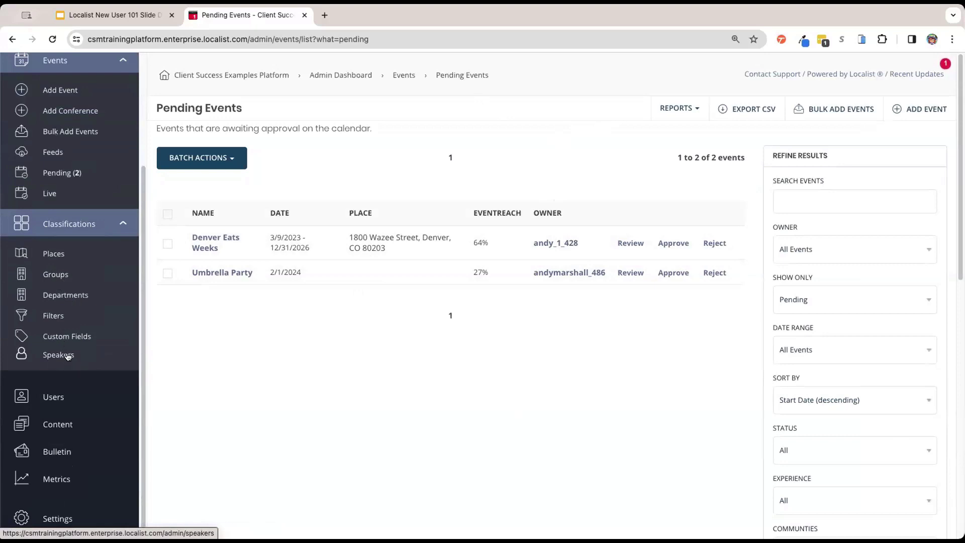
scroll(72, 354, "down", 3)
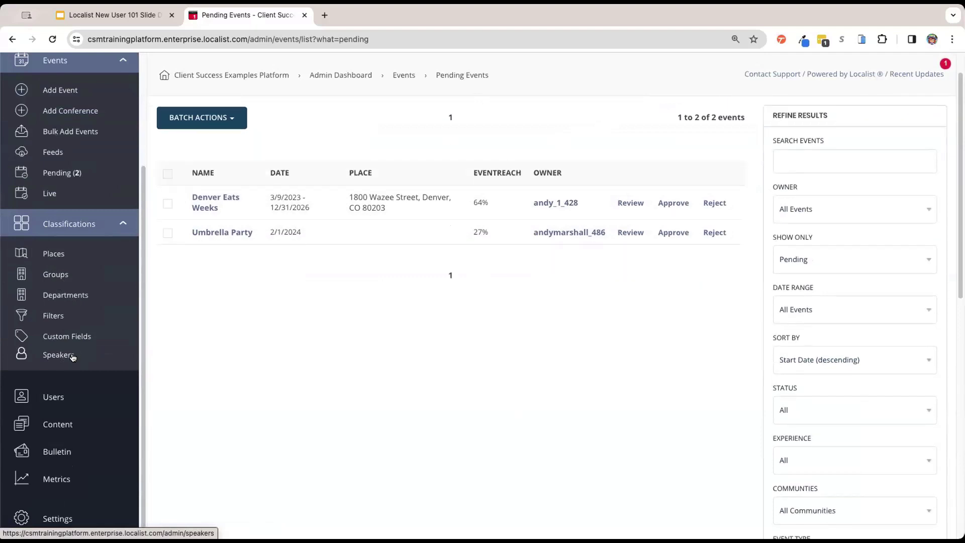
left_click(54, 396)
scroll(58, 382, "down", 2)
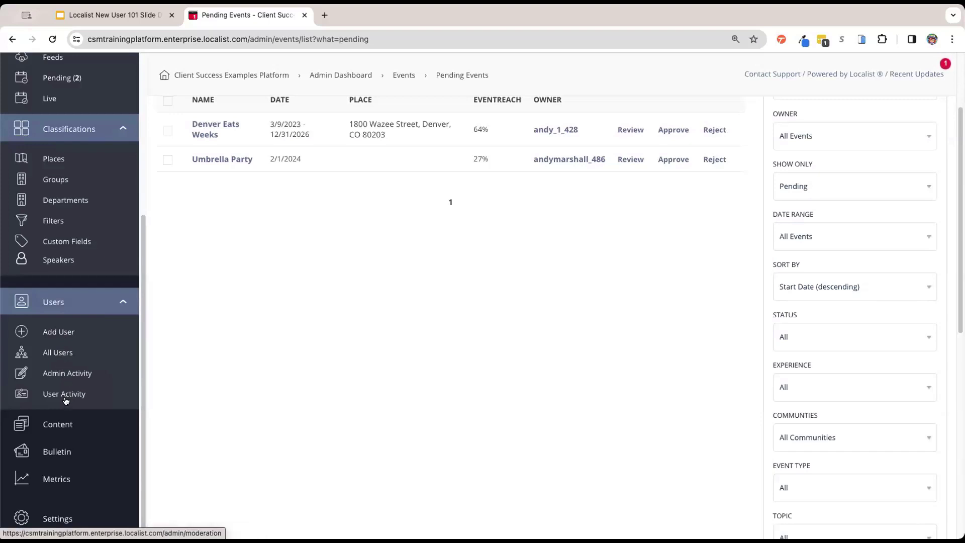
scroll(63, 417, "down", 2)
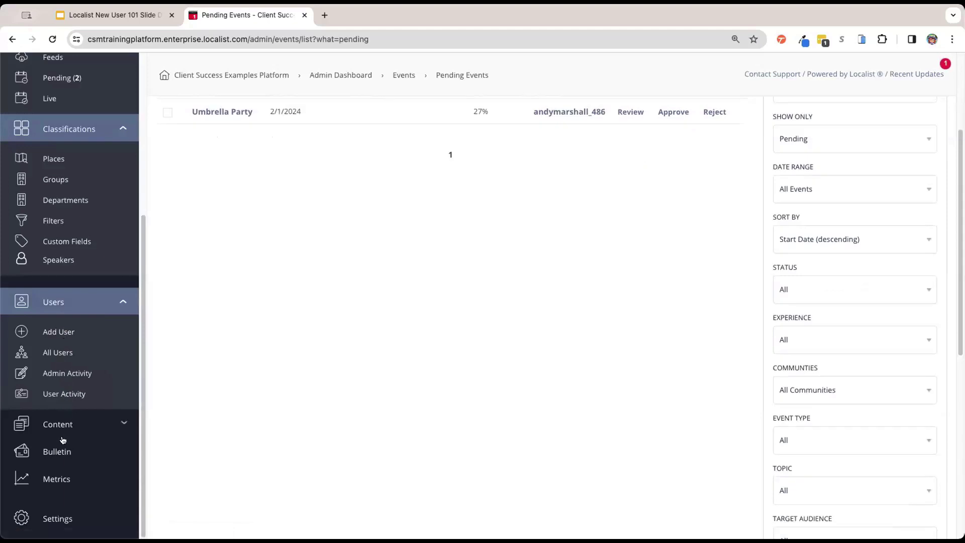
Step: Expand the Content and Bulletin sections of the admin navigation to review their tools
left_click(66, 429)
scroll(64, 402, "down", 2)
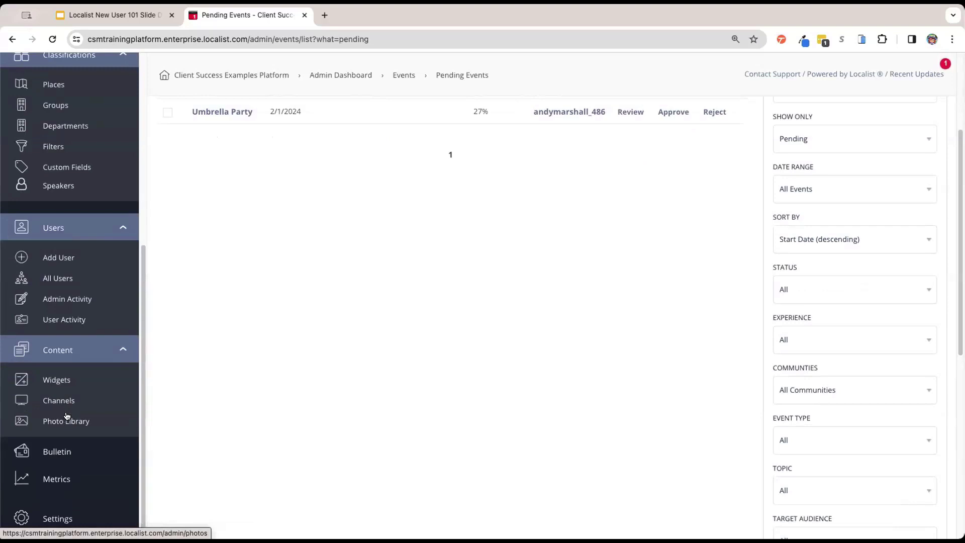
scroll(63, 381, "down", 2)
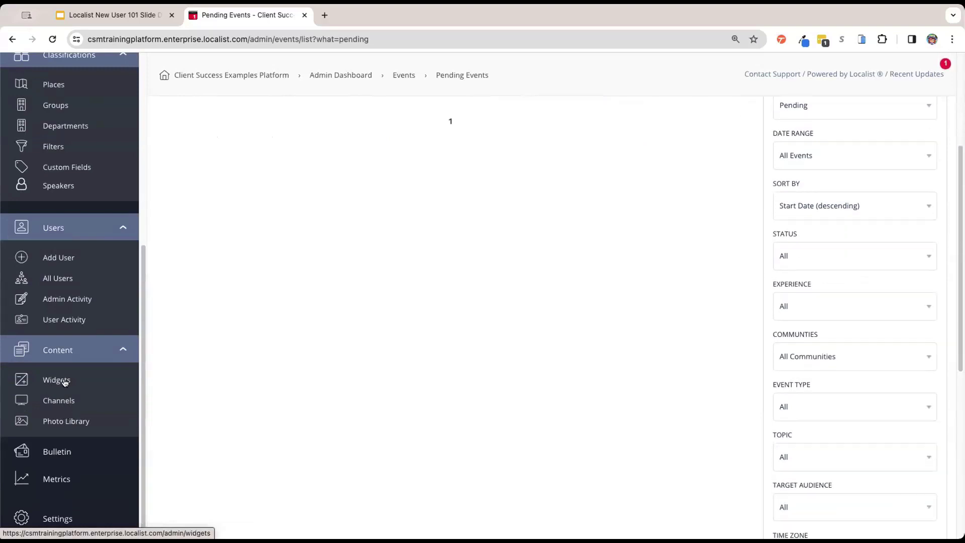
left_click(73, 451)
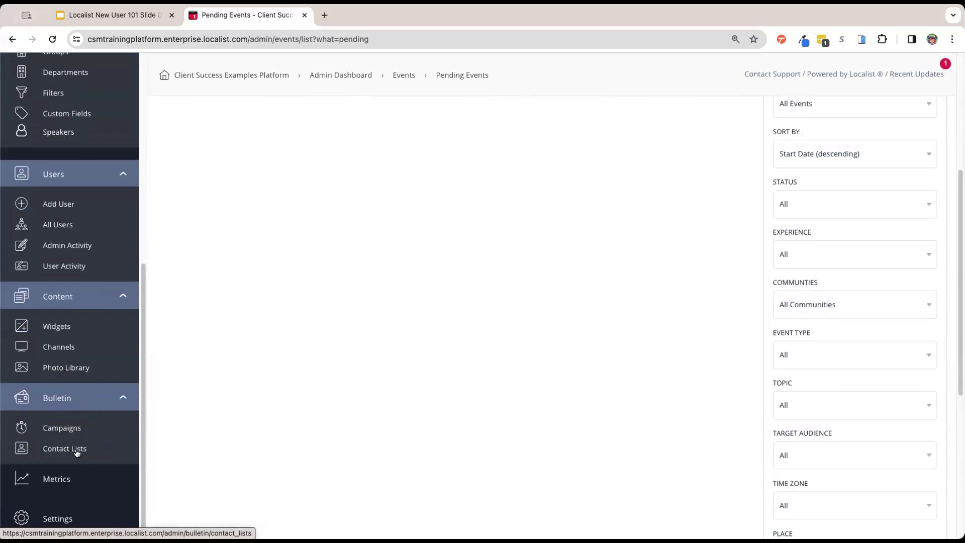
scroll(76, 424, "down", 1)
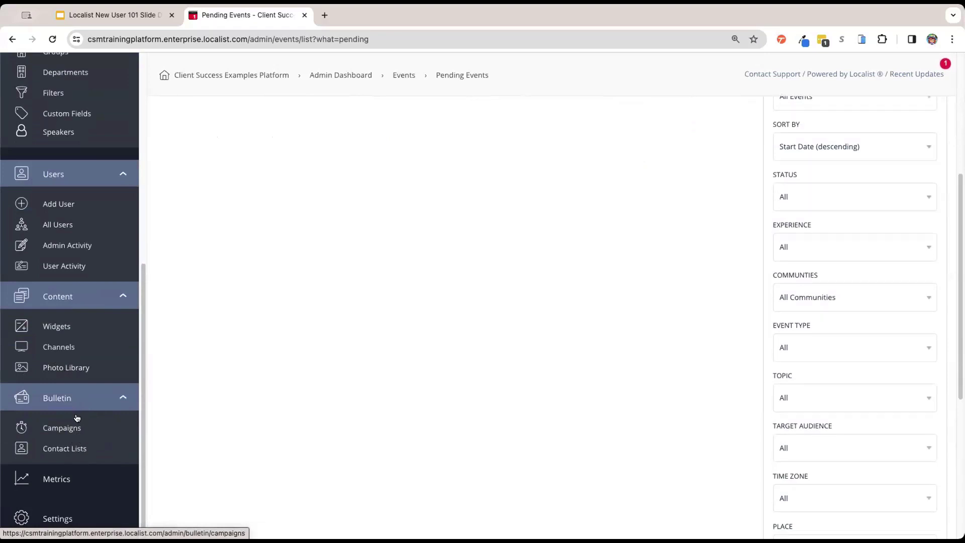
Step: Expand the Metrics section of the admin navigation to review the available reports
left_click(76, 483)
scroll(76, 417, "down", 3)
scroll(75, 416, "down", 1)
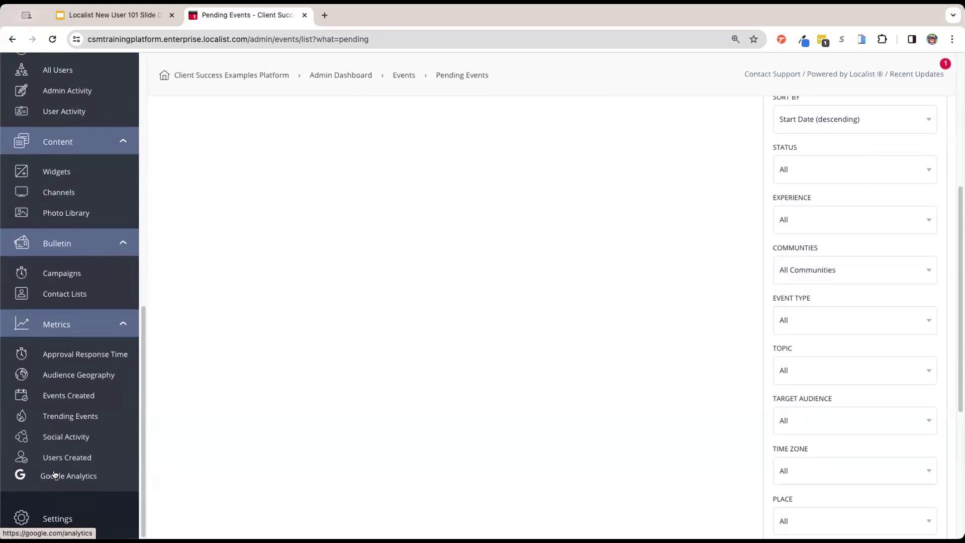
scroll(54, 475, "down", 2)
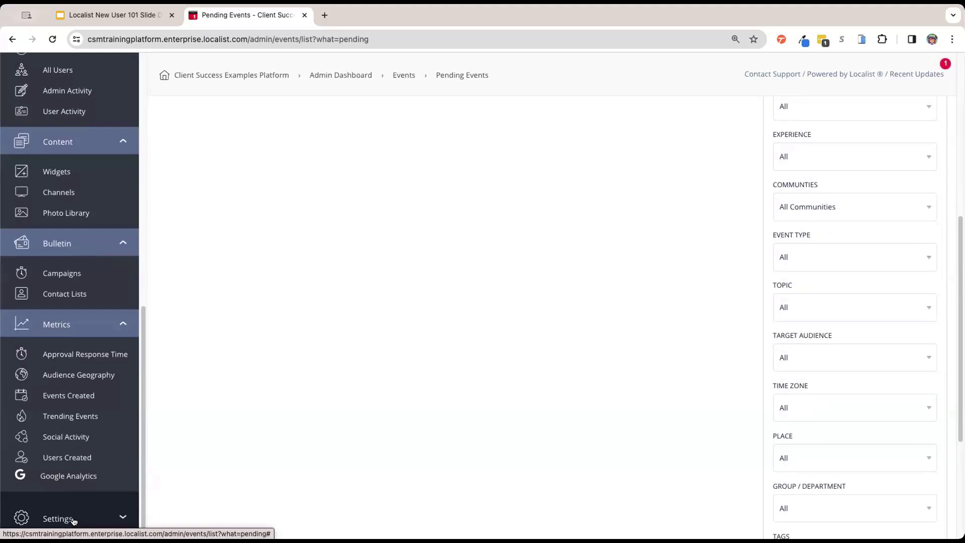
Step: View the Platform Settings page and return to the admin Dashboard
left_click(73, 518)
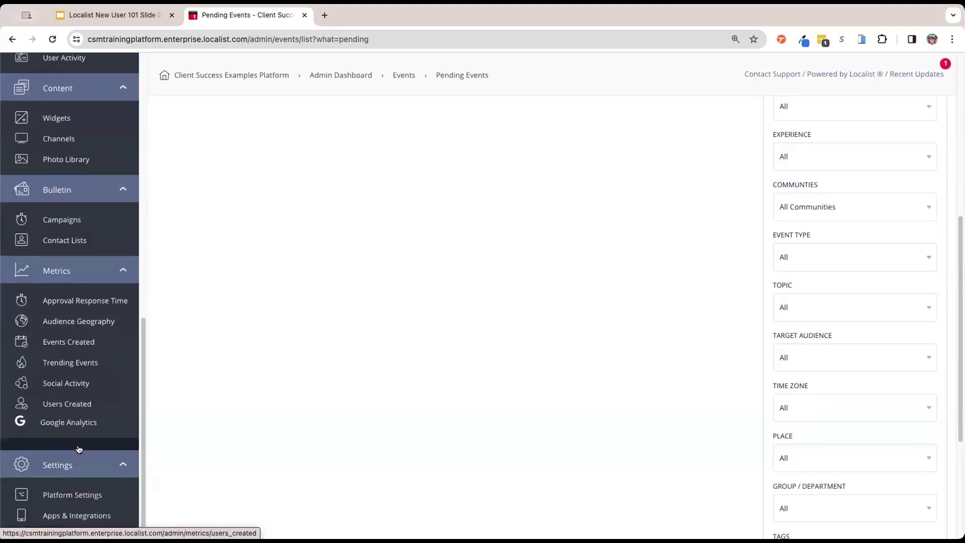
left_click(89, 494)
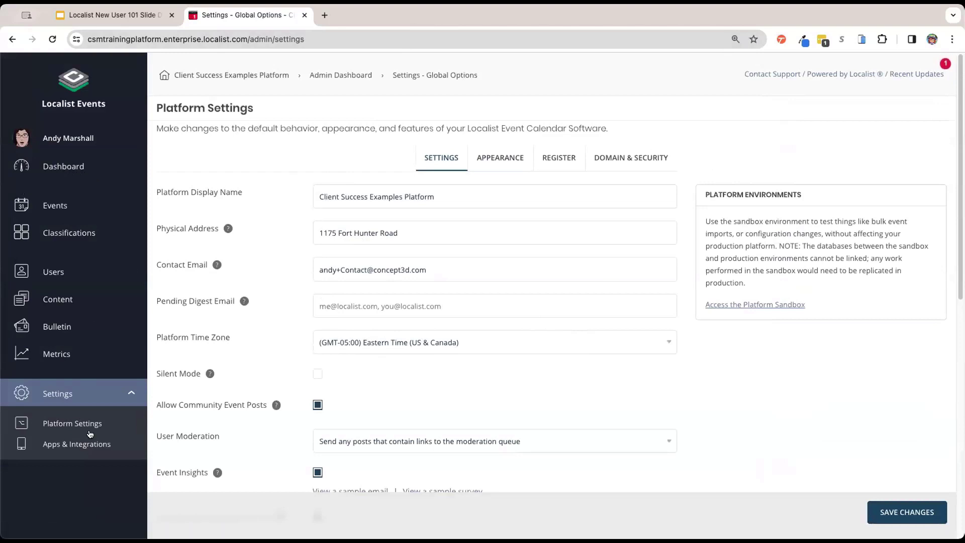
left_click(52, 211)
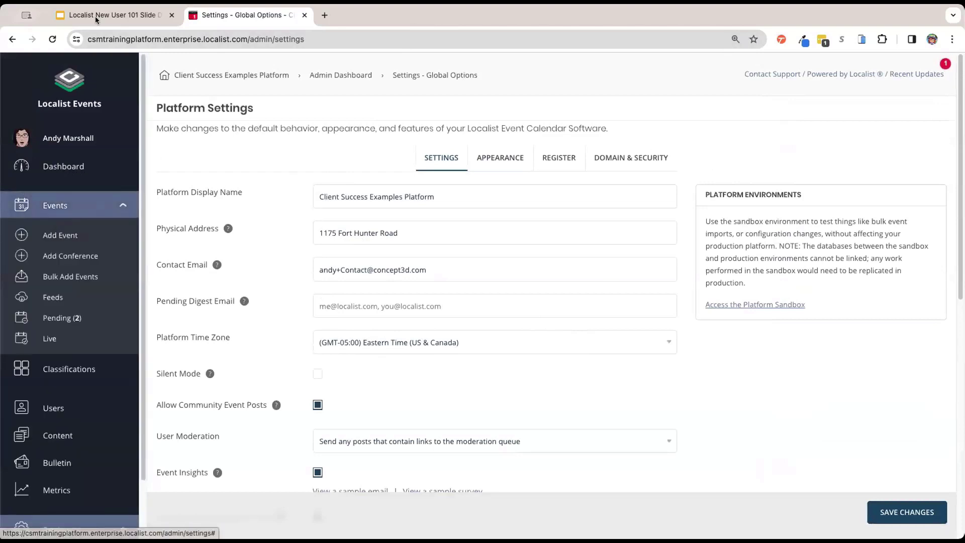
left_click(68, 166)
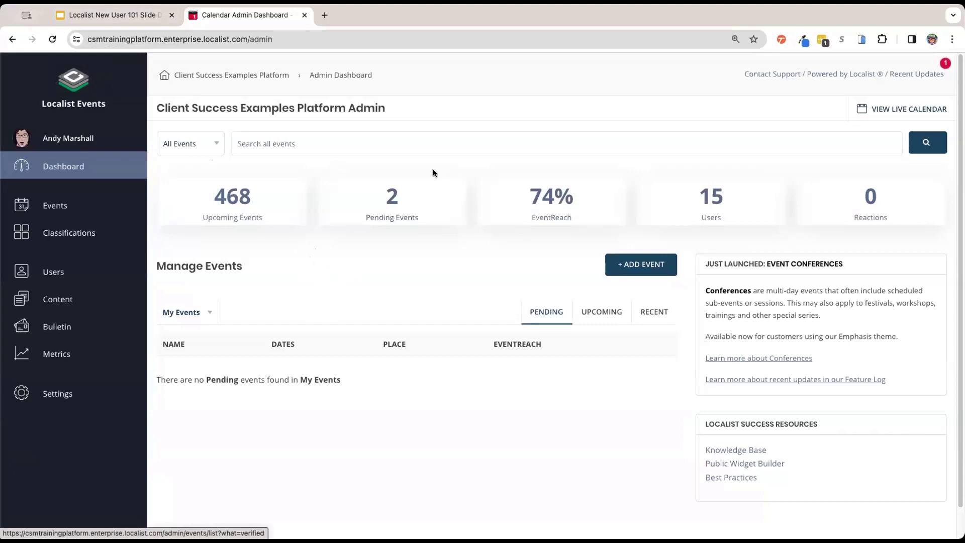
Step: Switch to the Localist New User 101 deck in Google Slides and present it, advancing past the "Let's tour the Admin Dashboard!" slide
left_click(93, 16)
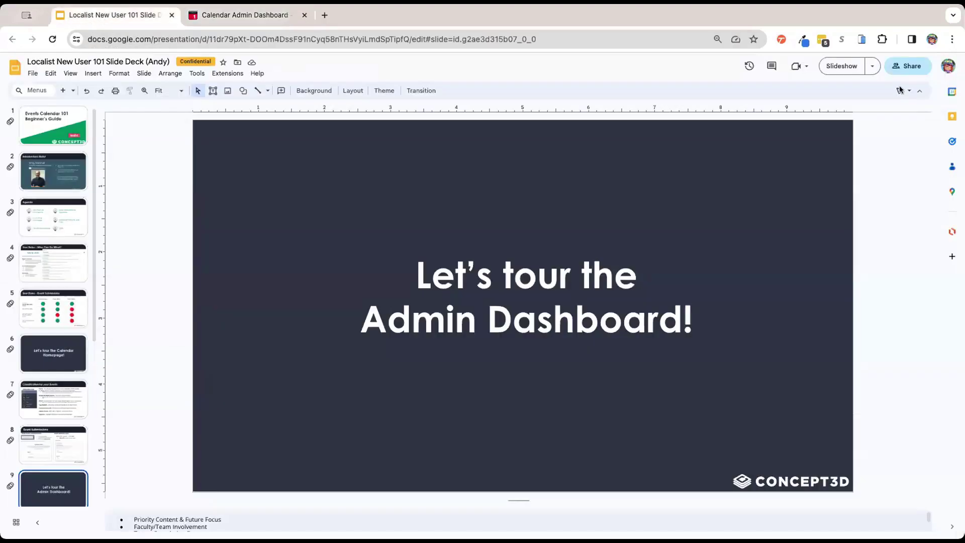
left_click(833, 69)
key("Right")
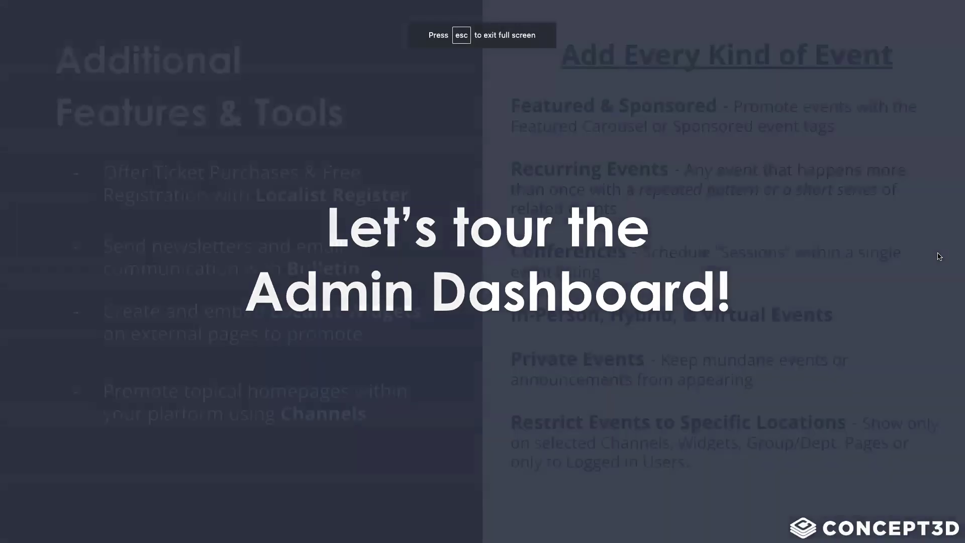